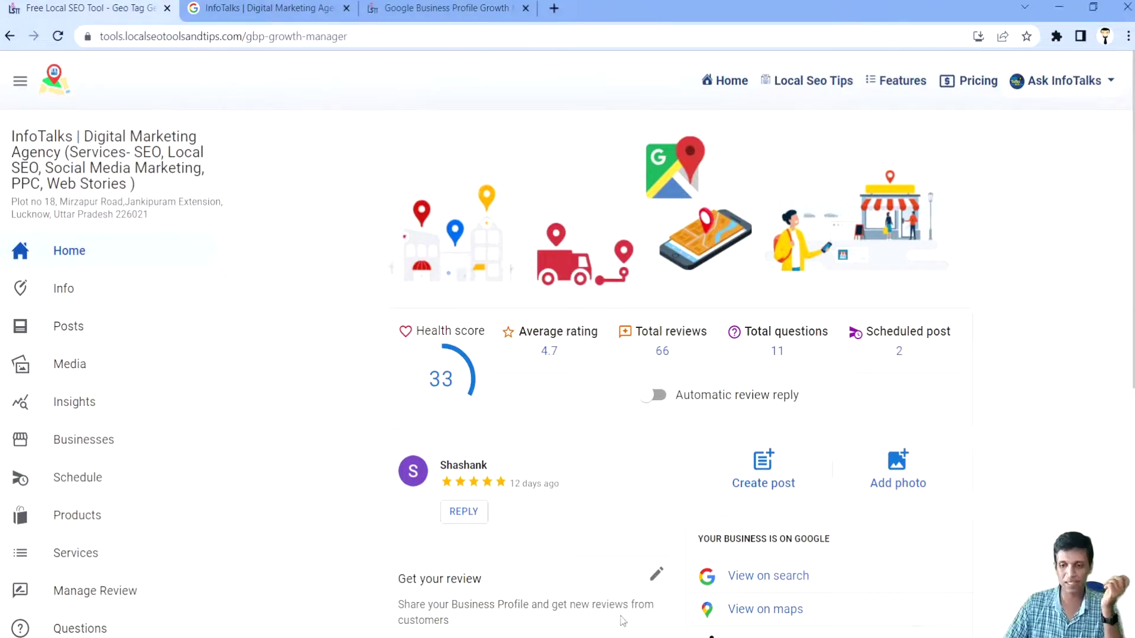
Step: Go to Citation Manager from the sidebar and bring the Business classifieds table back into view
scroll(282, 353, "down", 4)
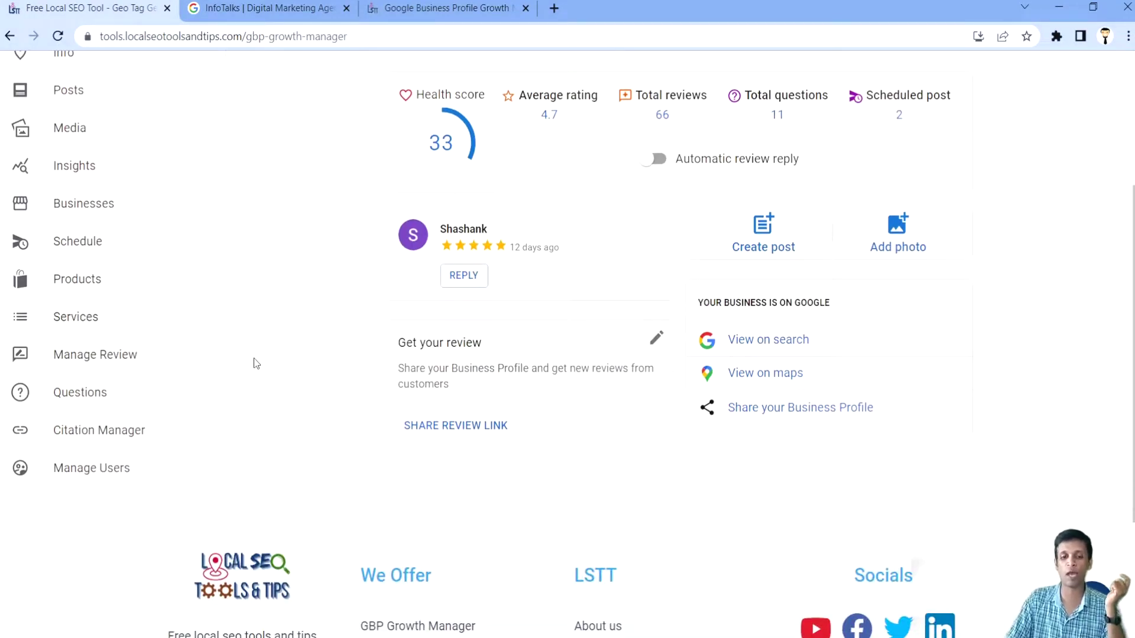
left_click(128, 435)
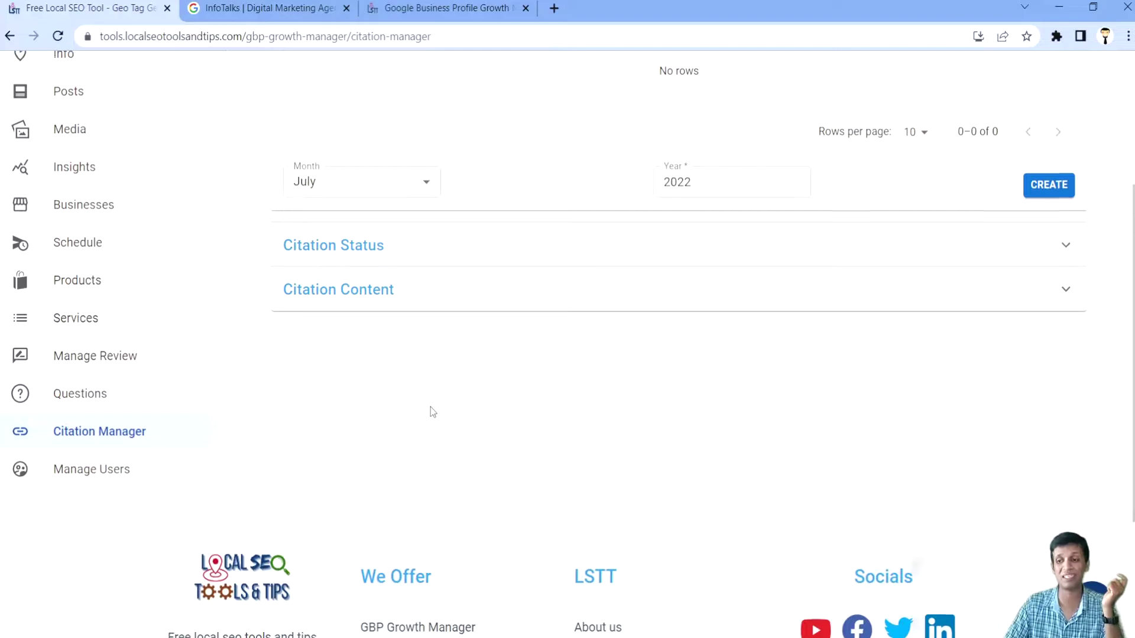
scroll(431, 410, "up", 4)
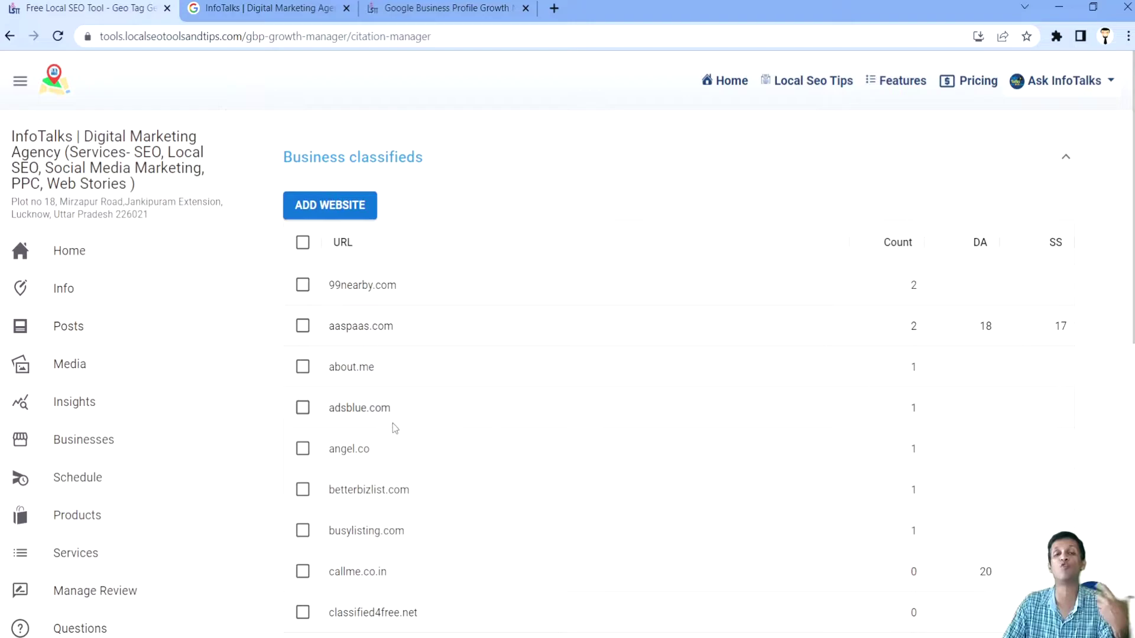
left_click(319, 211)
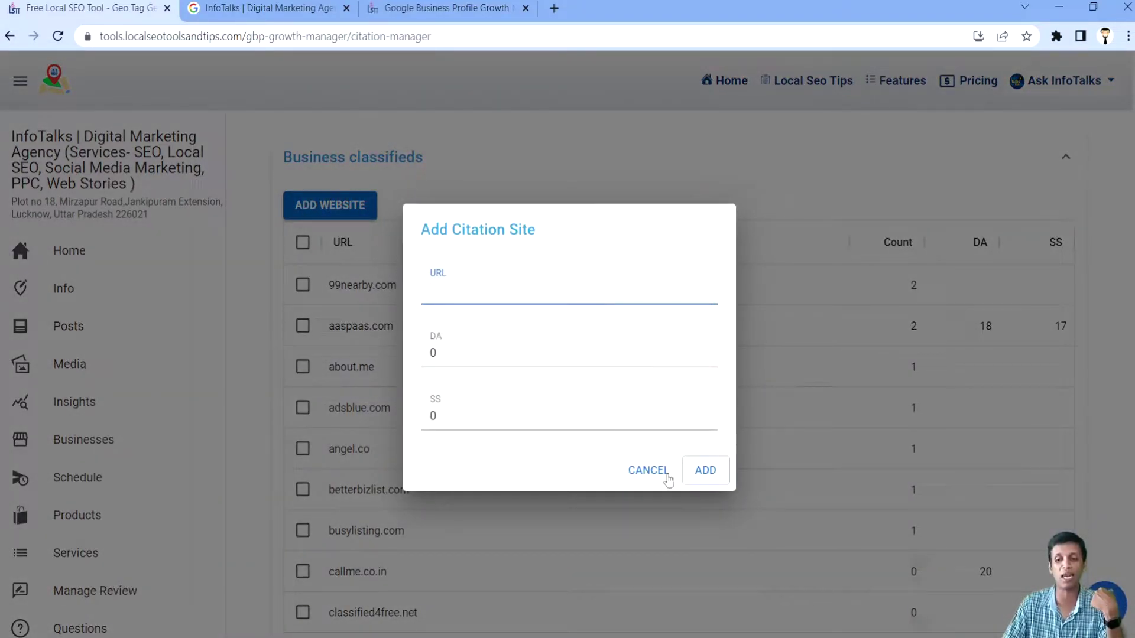
left_click(537, 182)
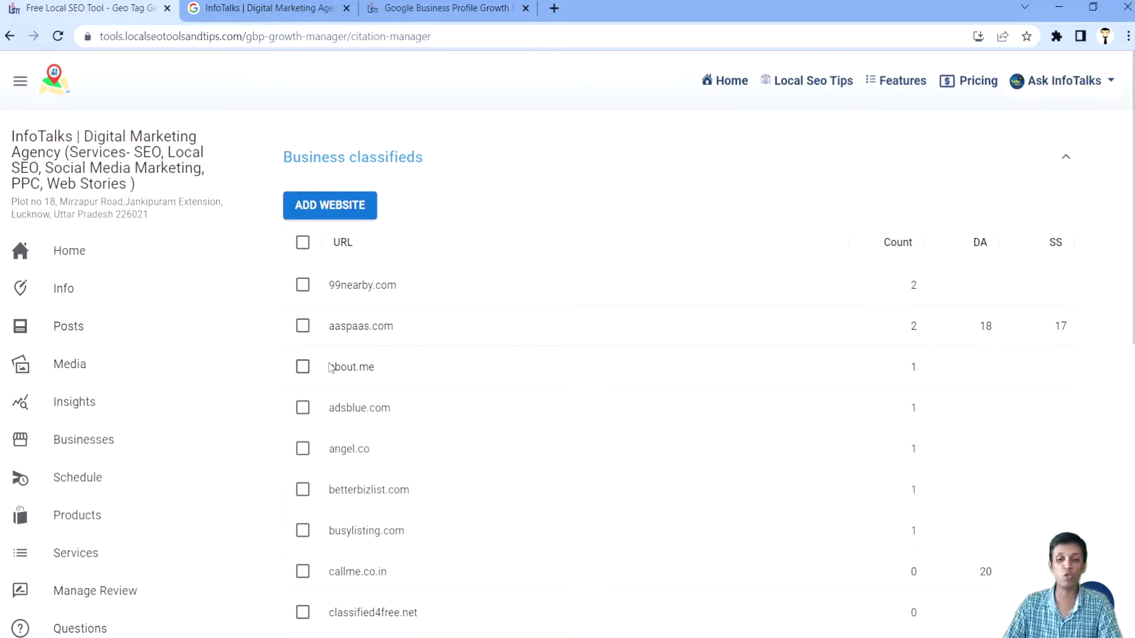
Step: Select 99nearby.com, aaspaas.com, about.me, adsblue.com, angel.co, betterbizlist.com and busylisting.com and create July 2022 citations
left_click(302, 284)
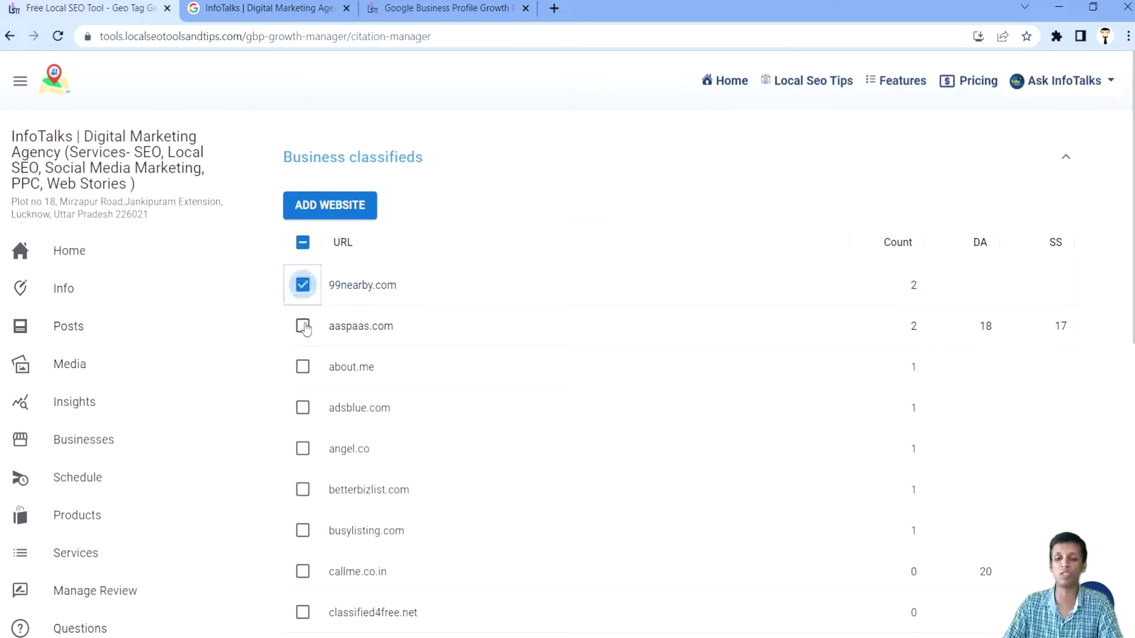
left_click(303, 327)
left_click(303, 368)
left_click(303, 408)
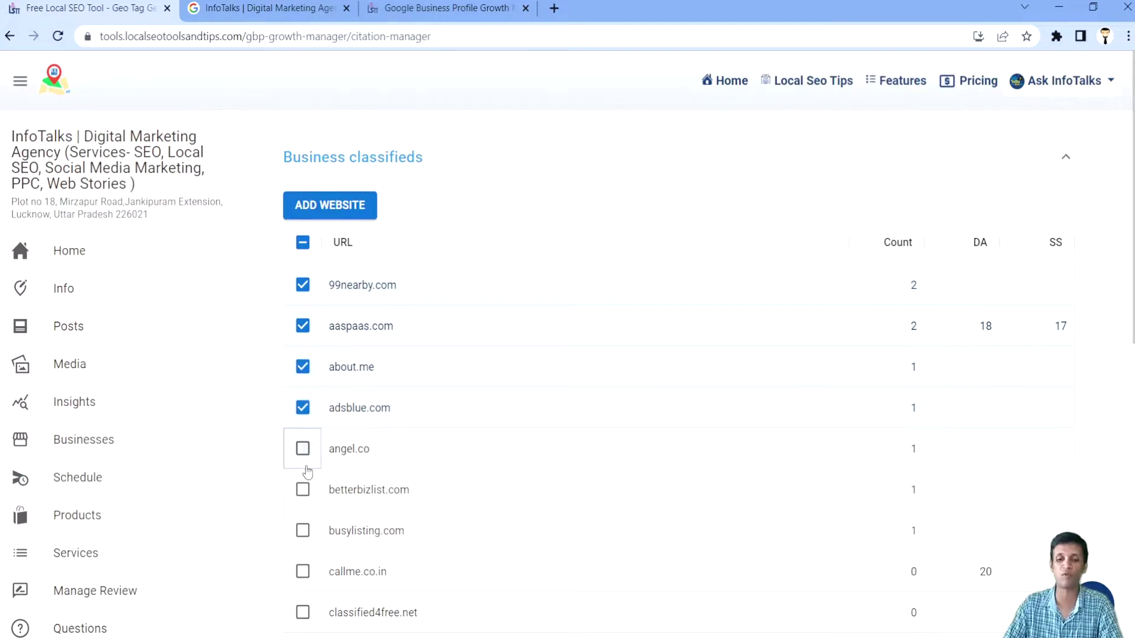
left_click(303, 450)
left_click(303, 489)
left_click(303, 530)
scroll(431, 445, "down", 4)
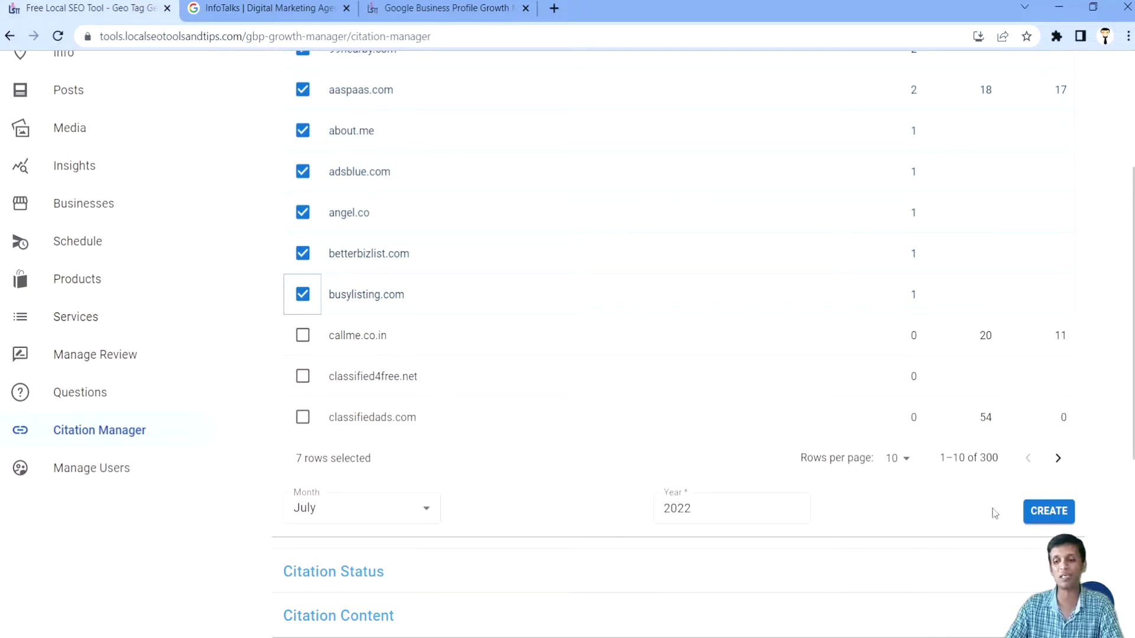
left_click(1055, 524)
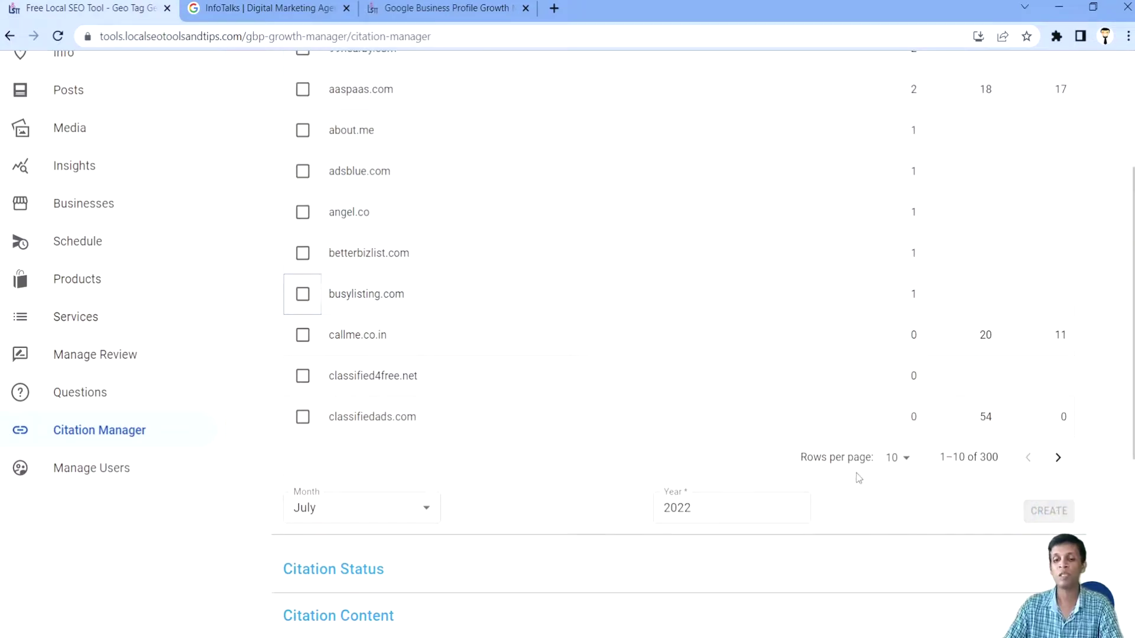
Step: Expand the Business classifieds list and the Citation Status table of the seven created sites
scroll(858, 477, "up", 3)
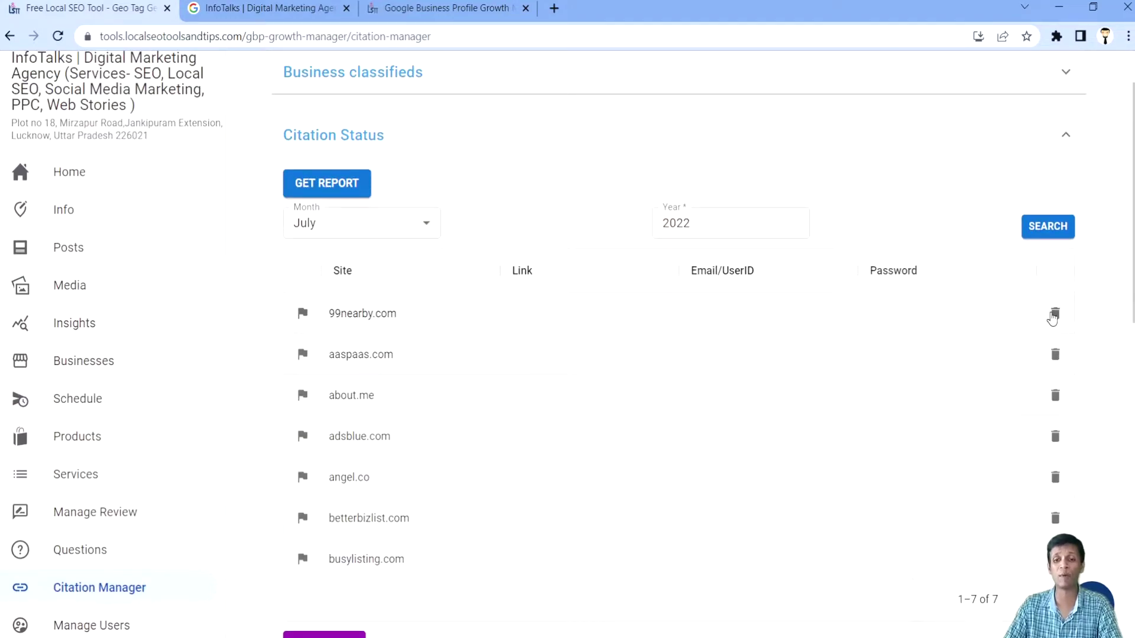
scroll(553, 317, "up", 2)
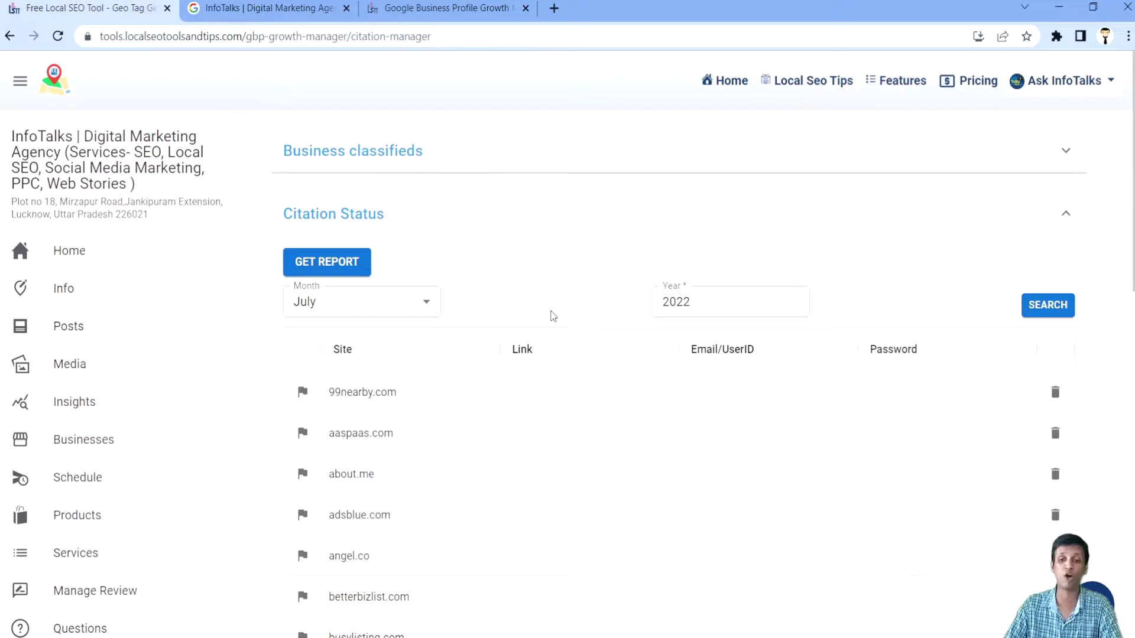
left_click(387, 154)
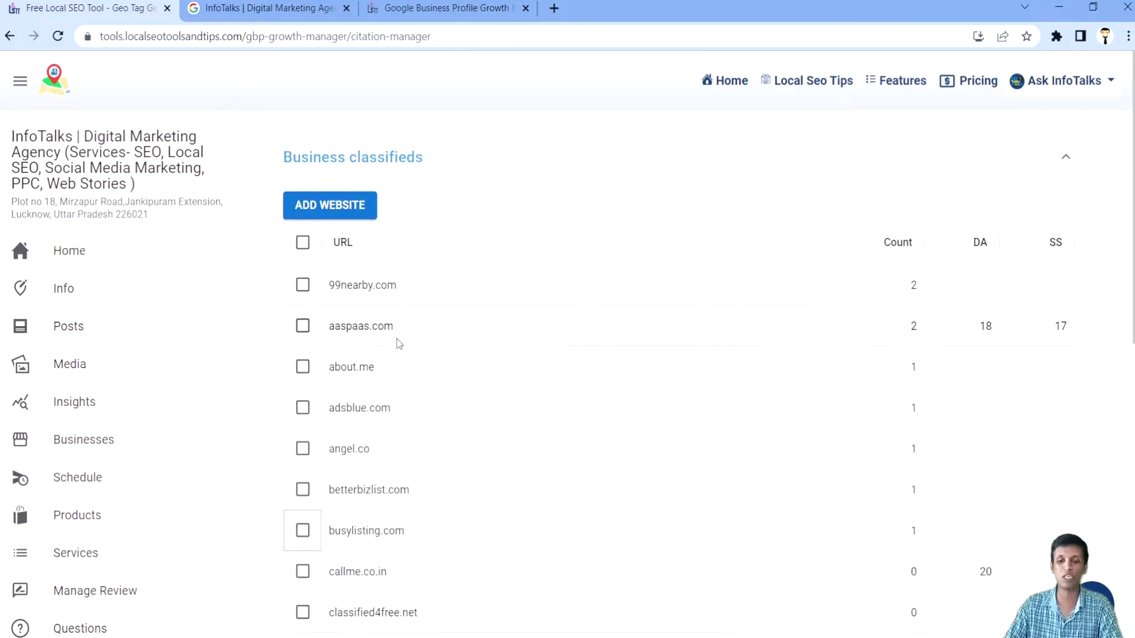
scroll(399, 344, "down", 5)
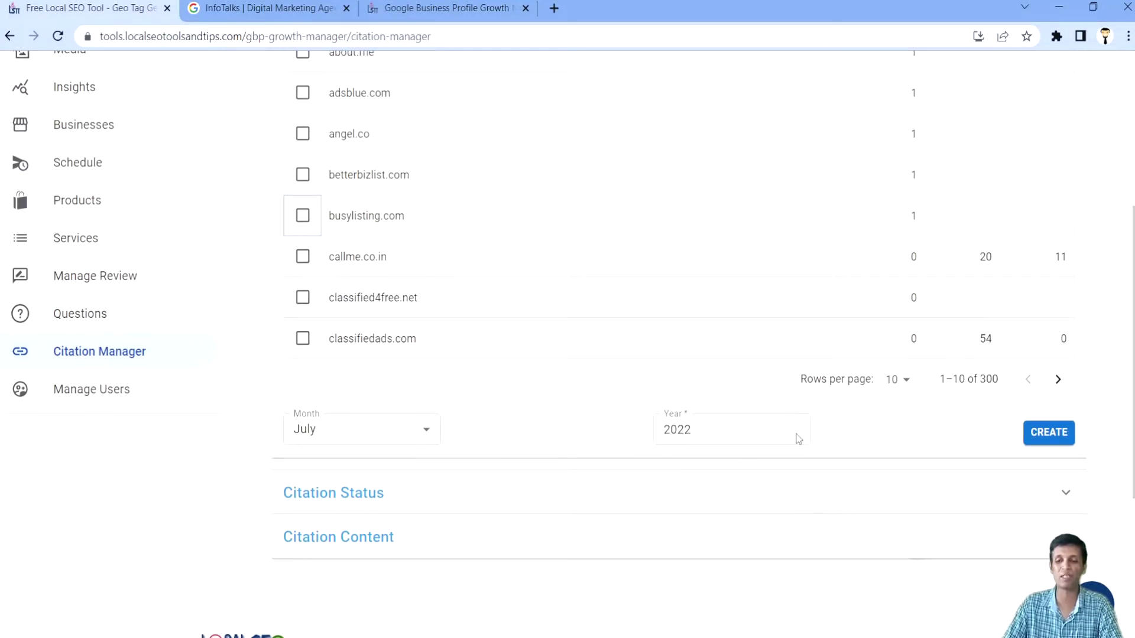
left_click(692, 495)
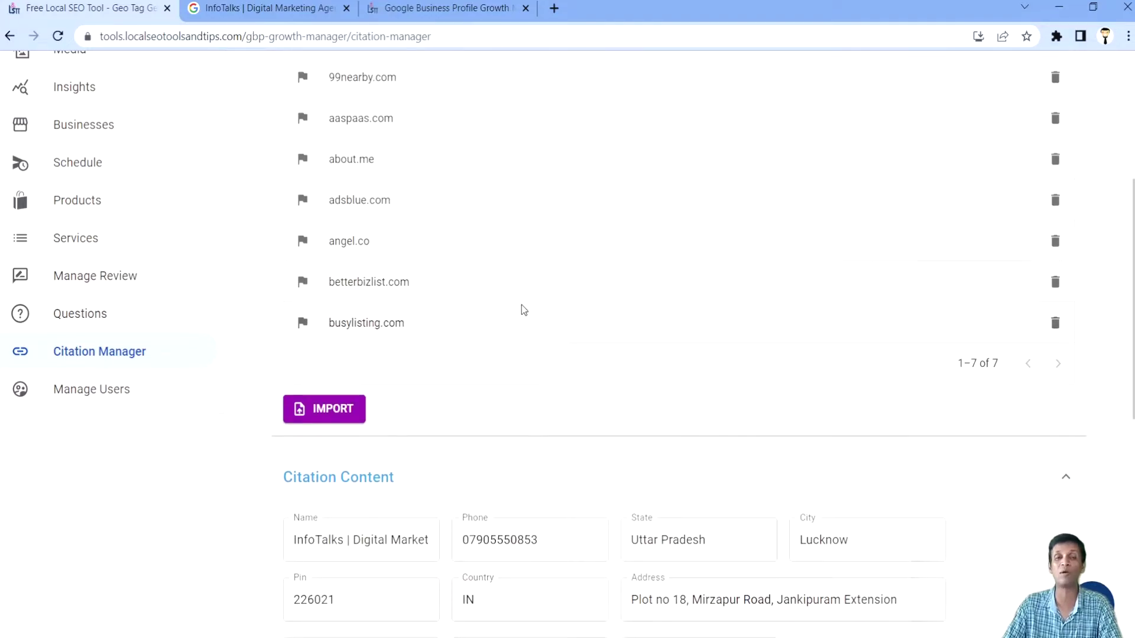
scroll(521, 304, "up", 3)
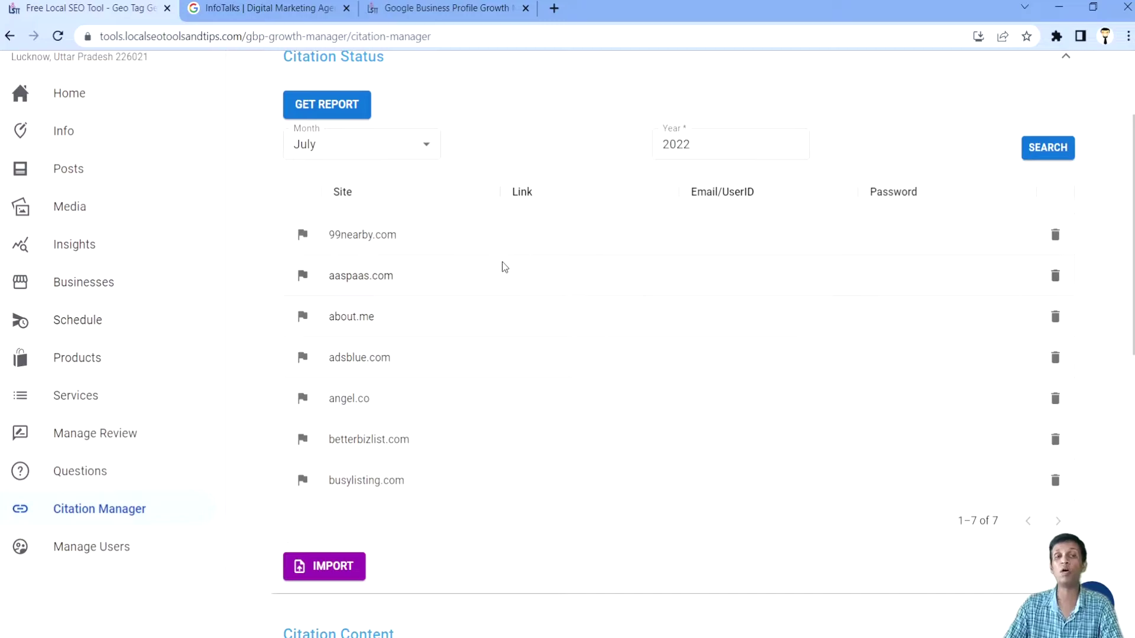
Step: Edit the Link, Email/UserID and Password cells of the 99nearby.com citation row
double_click(534, 245)
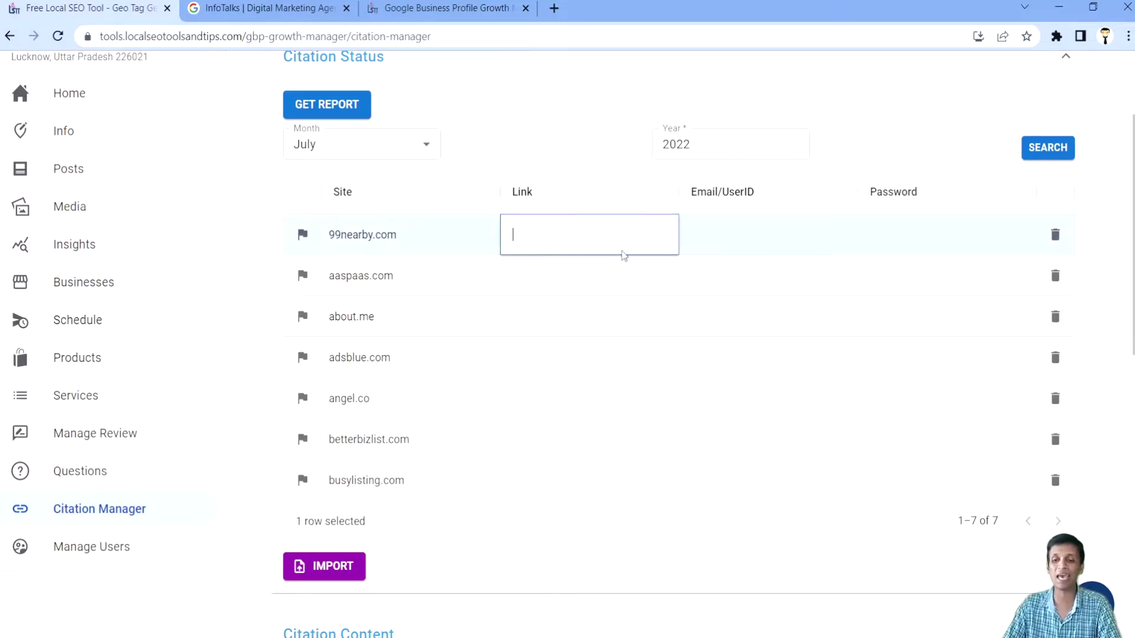
double_click(711, 250)
double_click(891, 240)
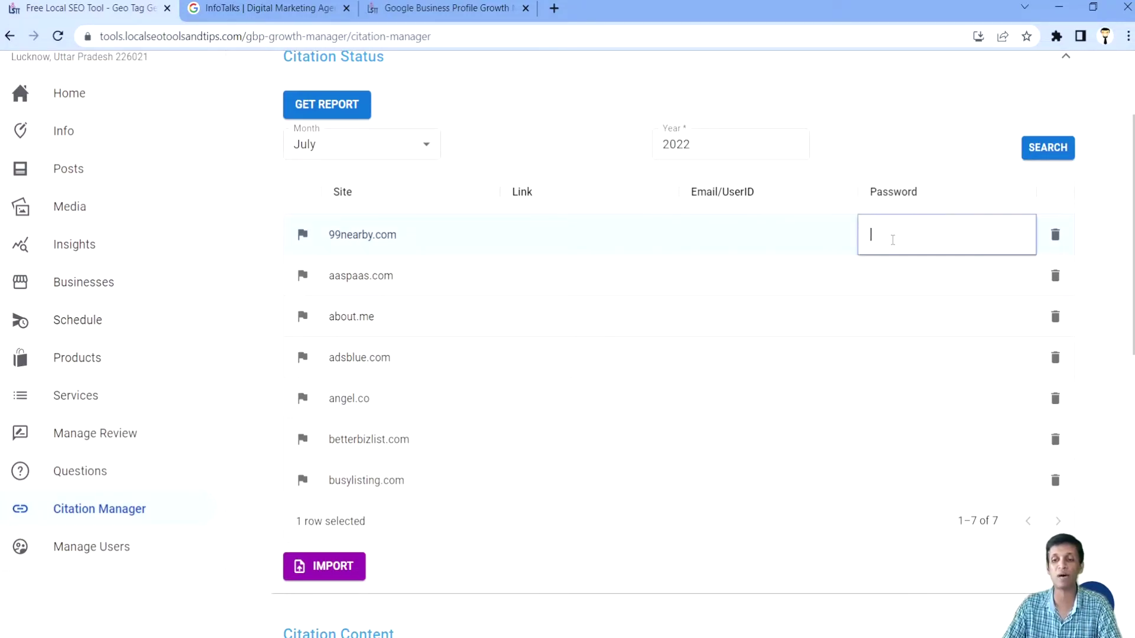
Step: Start a spreadsheet import of citation details, then close the upload without importing anything
left_click(345, 571)
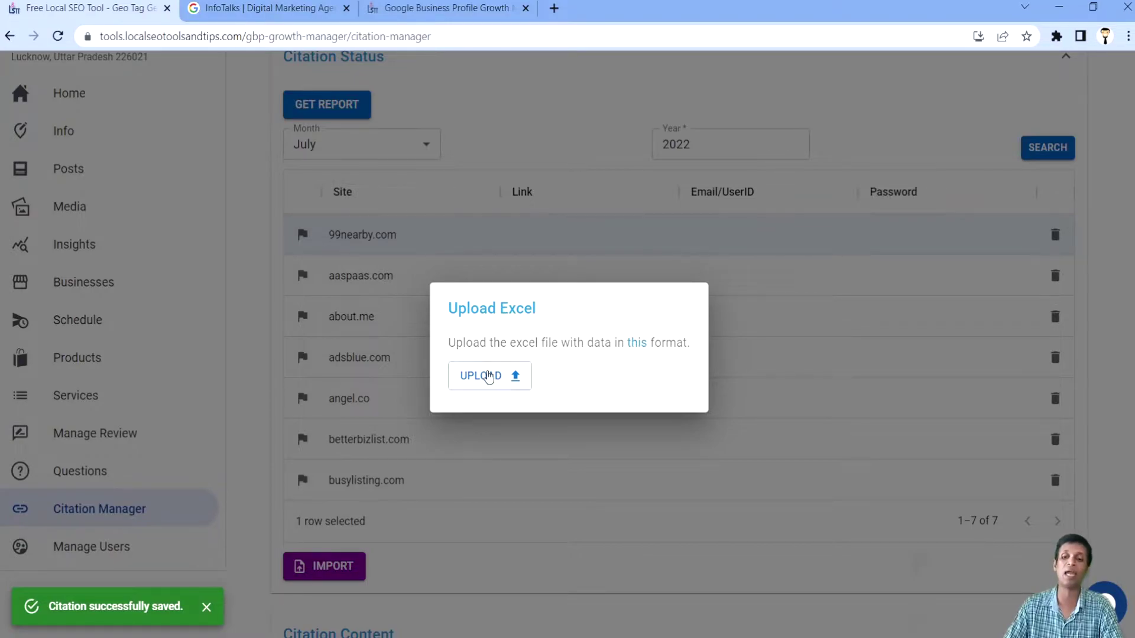
left_click(474, 152)
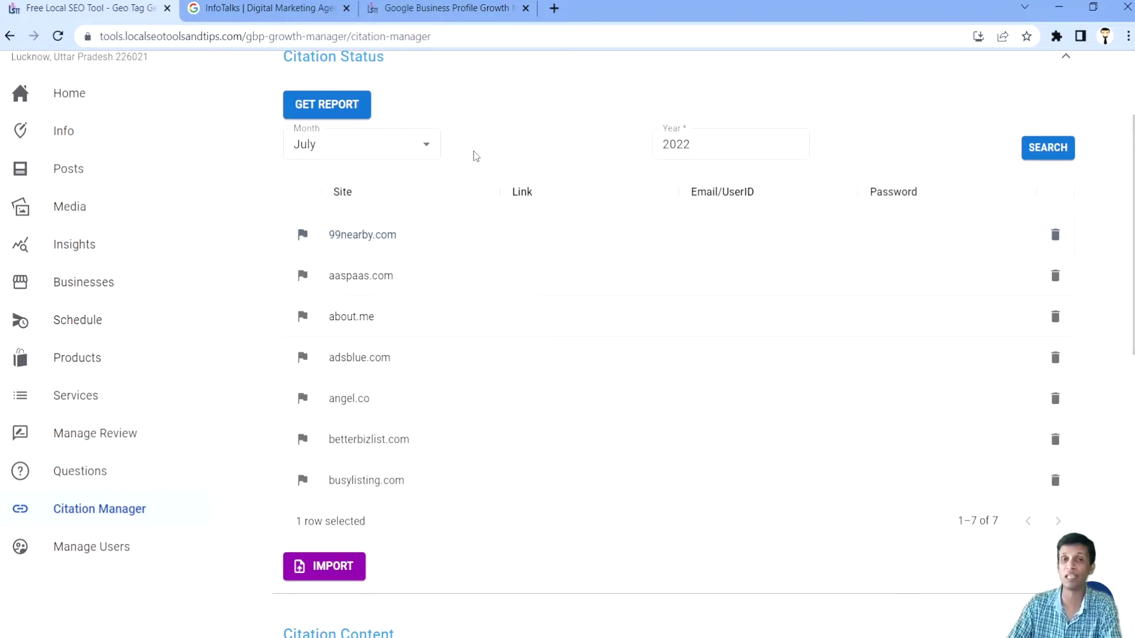
scroll(473, 156, "up", 3)
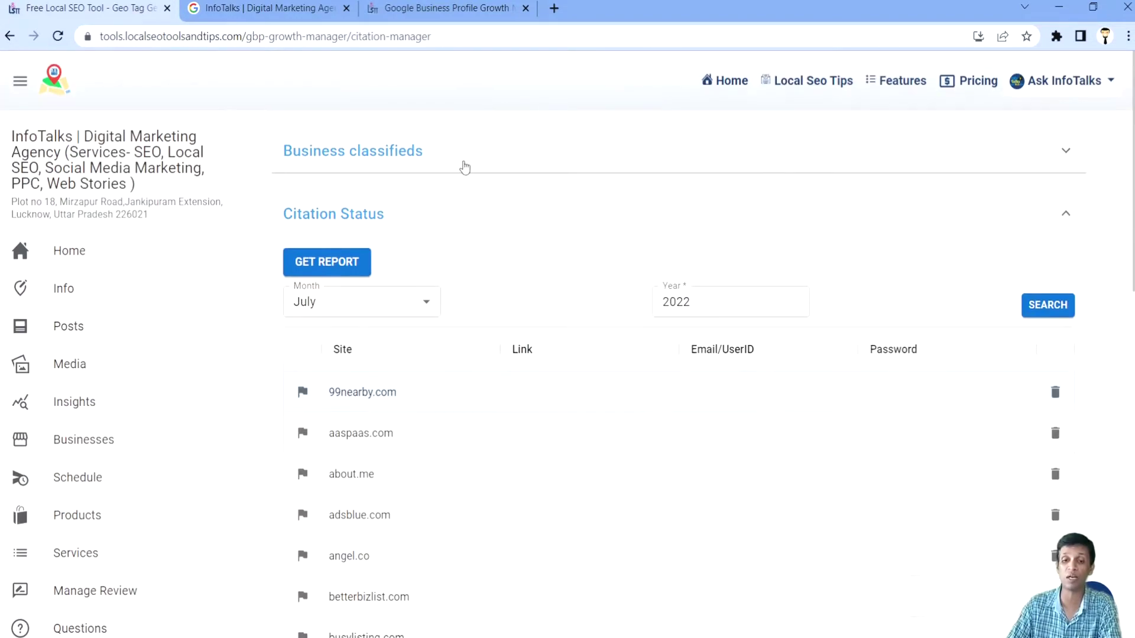
left_click(328, 263)
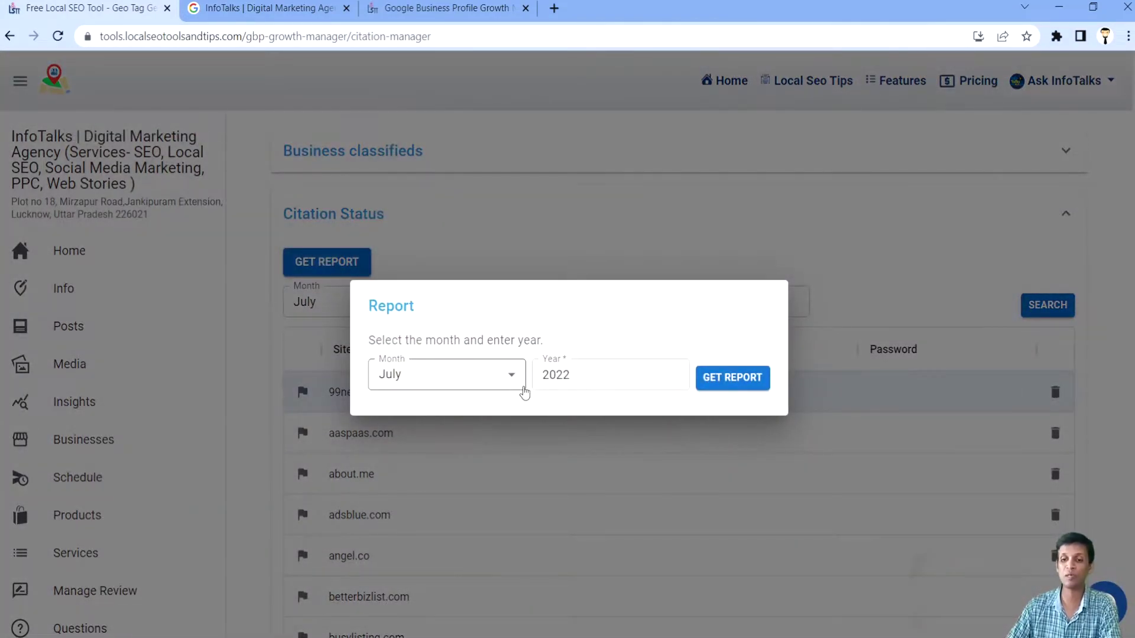
left_click(469, 374)
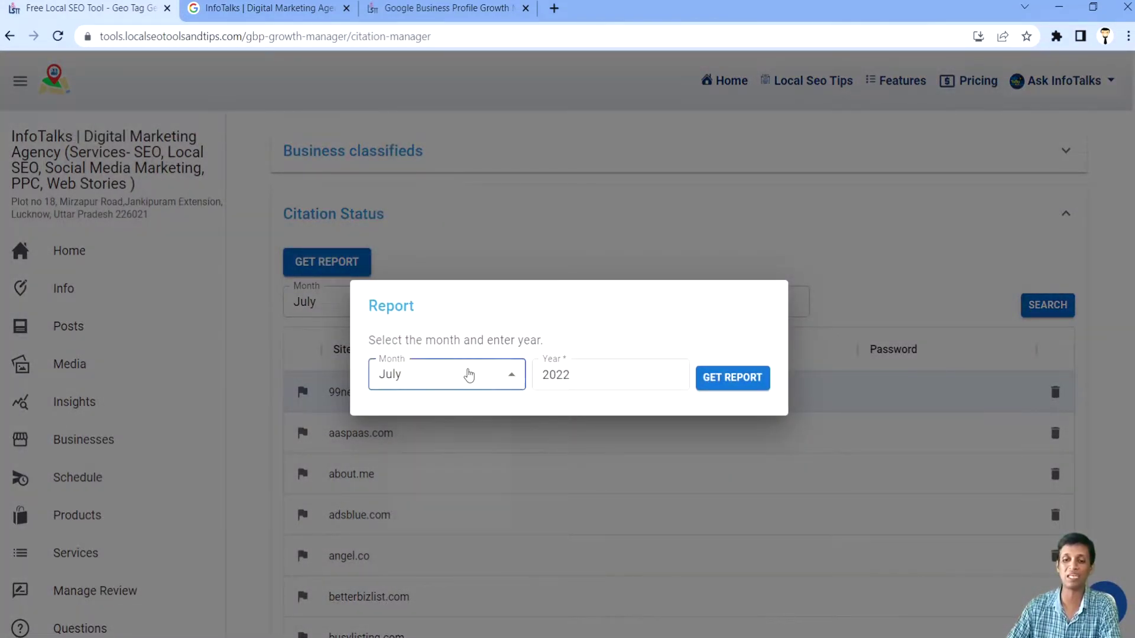
left_click(461, 269)
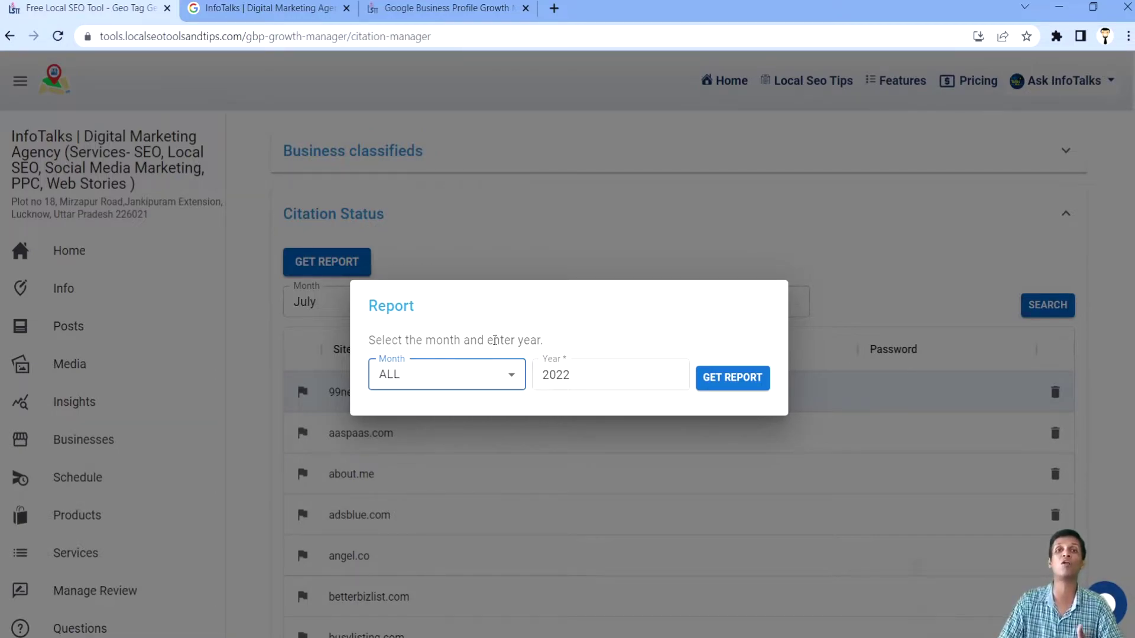
left_click(486, 230)
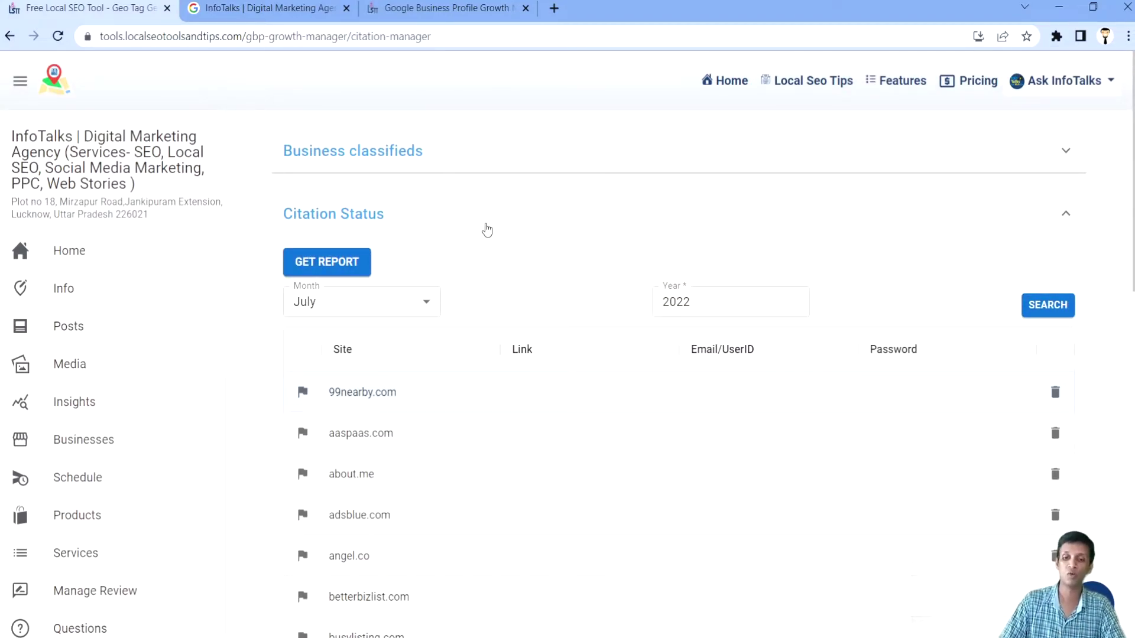
Step: Scroll down past the citation table to the Citation Content section with the business name, phone and address
scroll(486, 229, "down", 2)
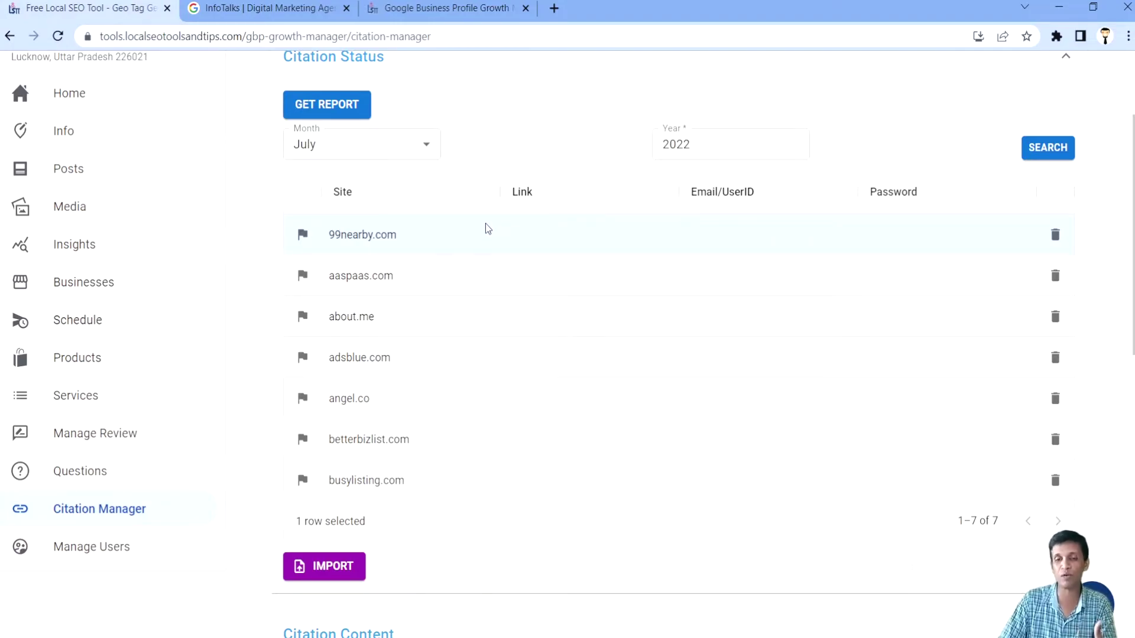
scroll(485, 224, "down", 5)
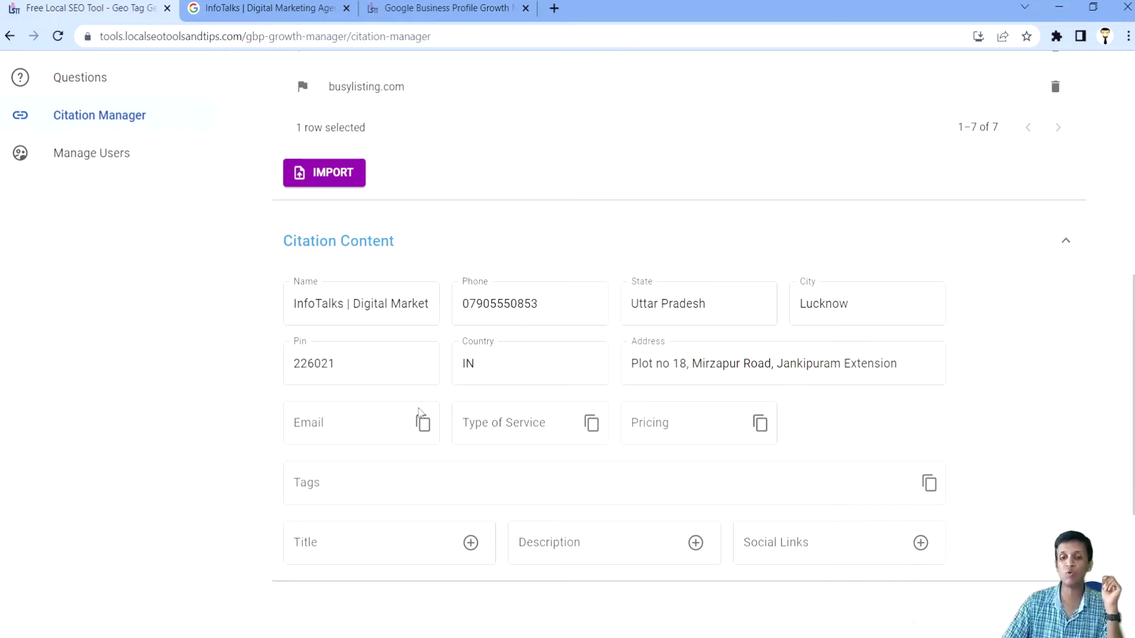
left_click(366, 423)
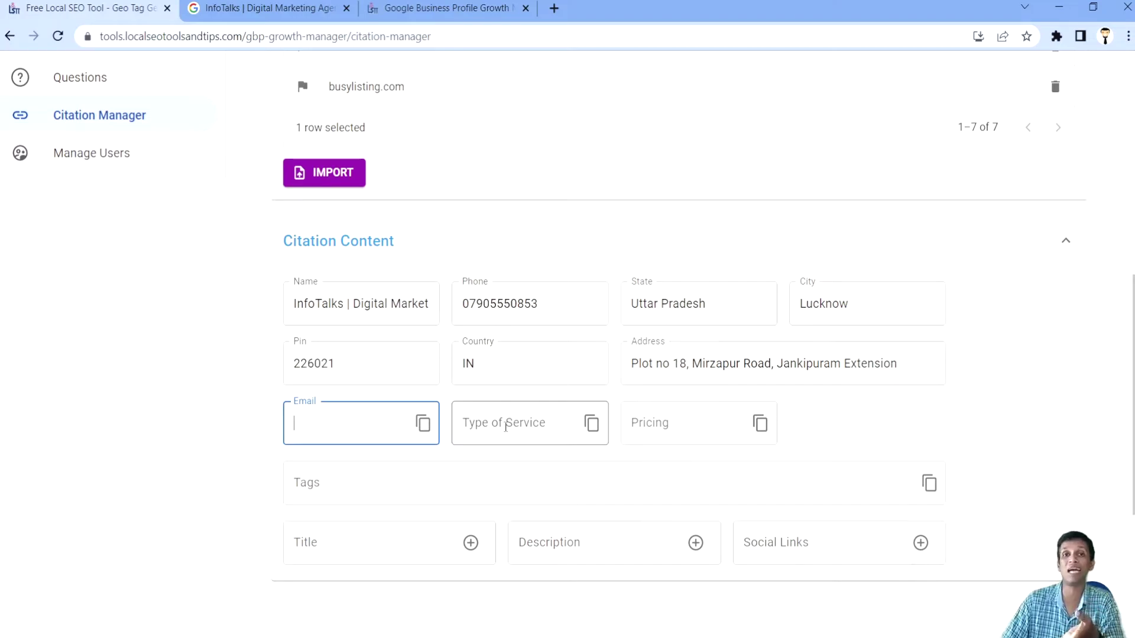
left_click(506, 426)
left_click(664, 427)
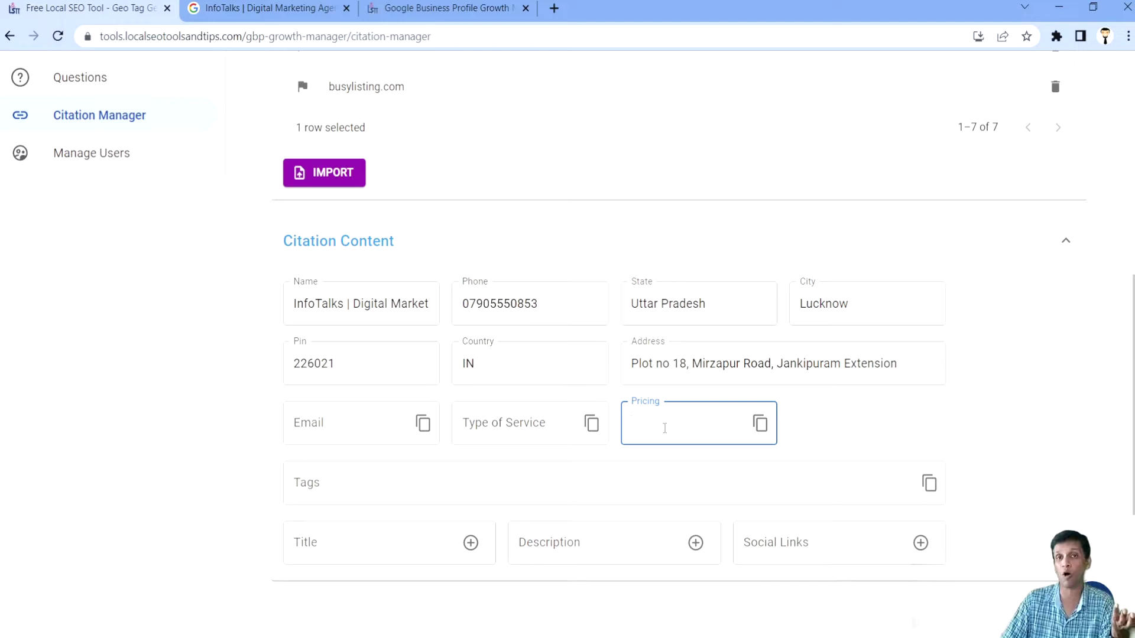
left_click(481, 485)
left_click(401, 549)
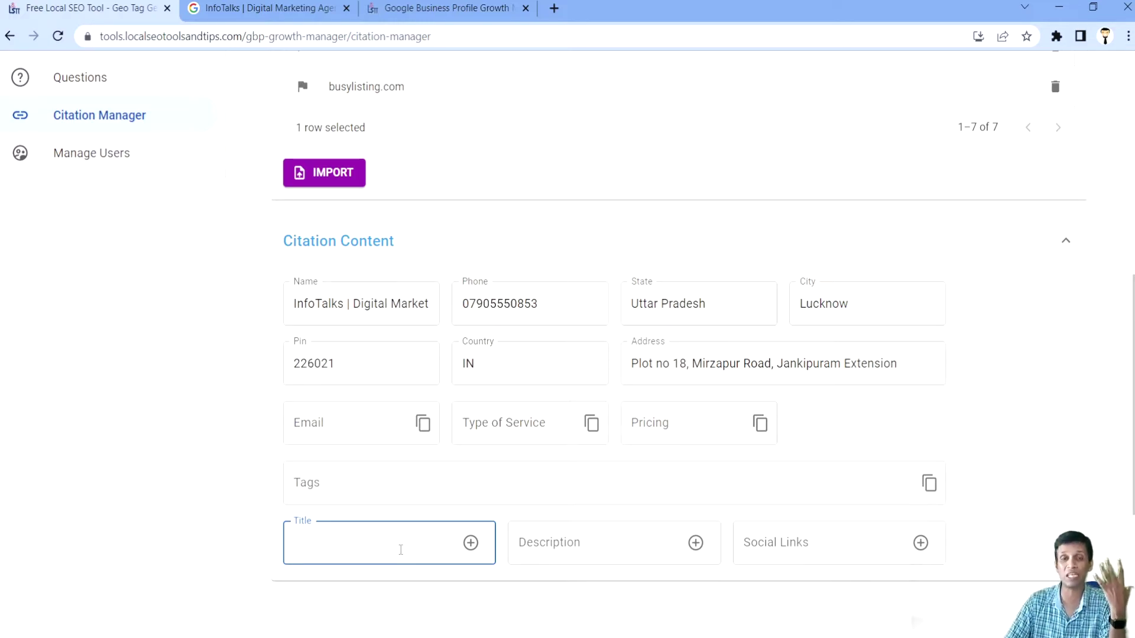
left_click(553, 552)
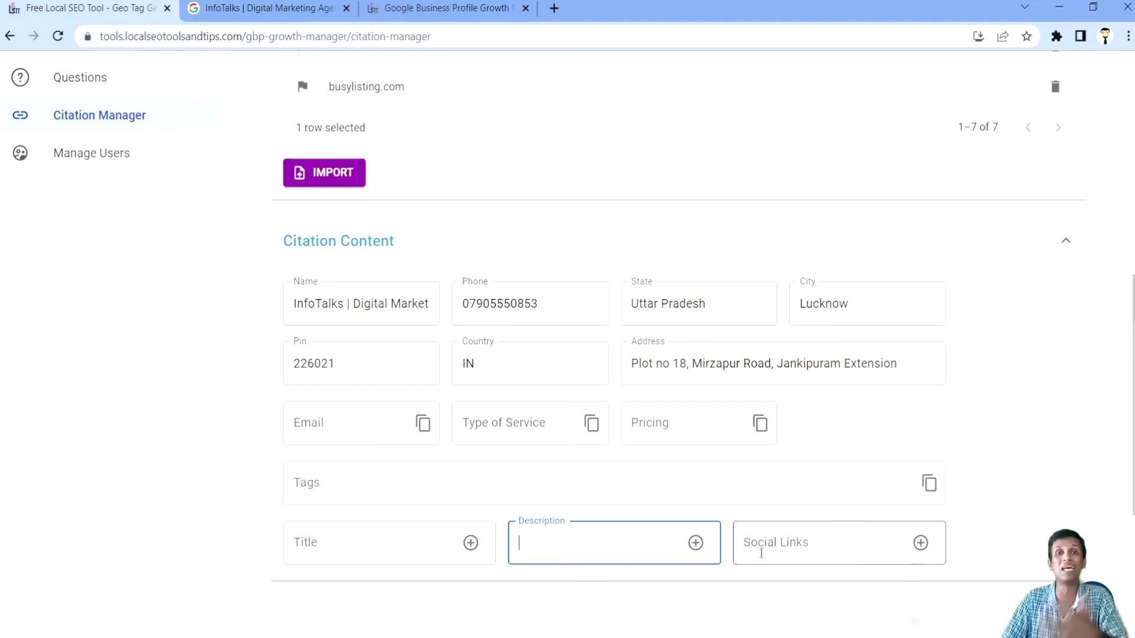
Step: Edit the Link and Email/UserID cells of the 99nearby.com citation row
scroll(761, 553, "up", 5)
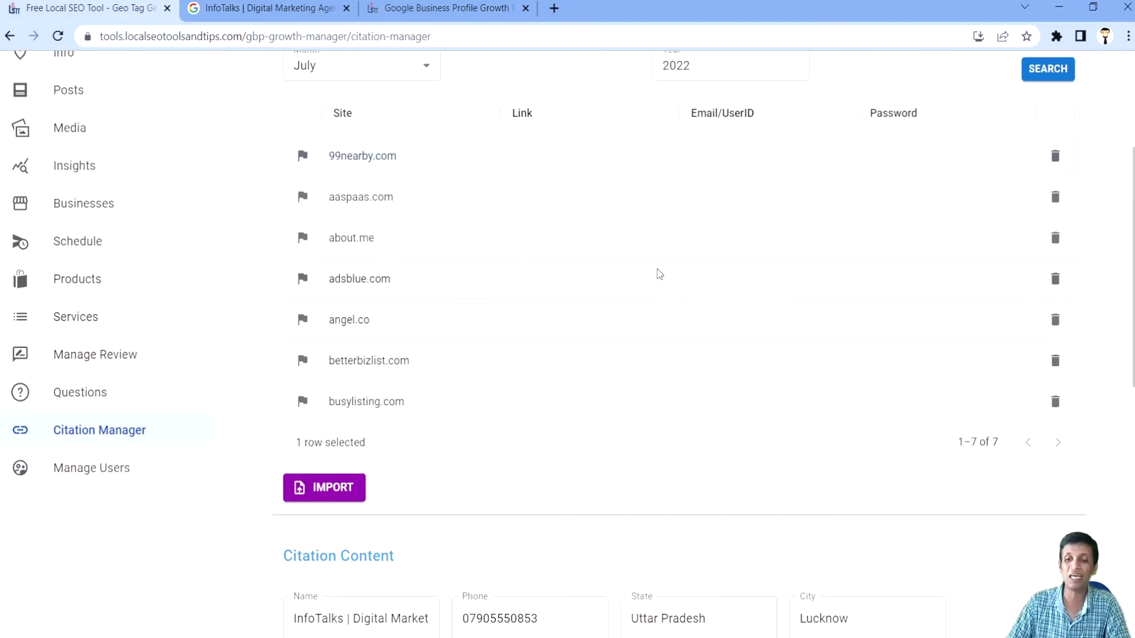
double_click(585, 157)
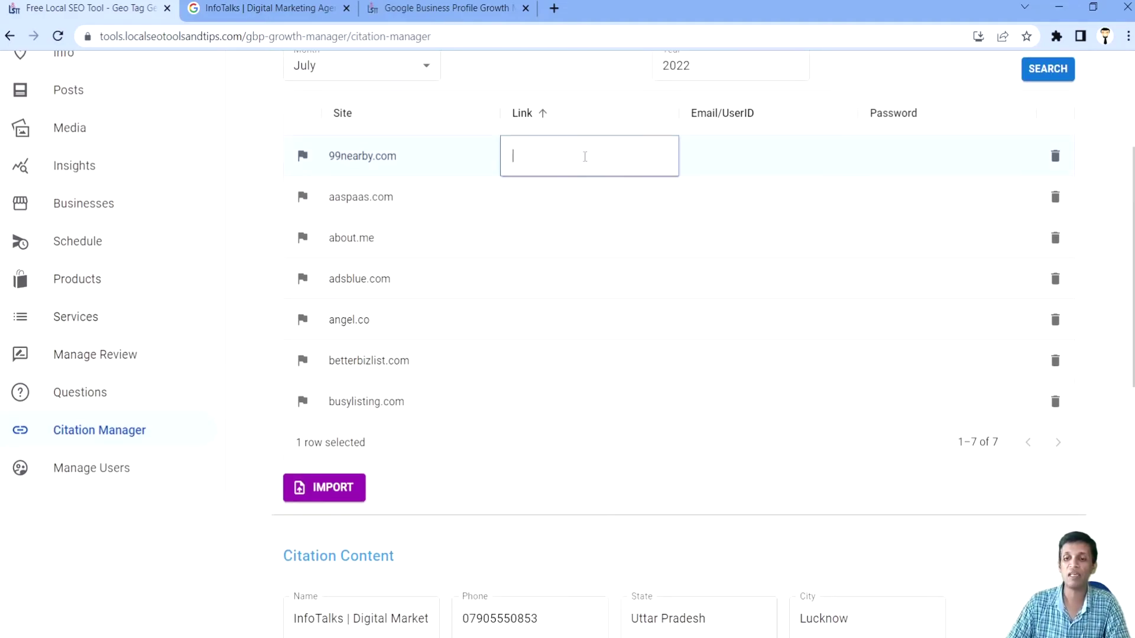
double_click(732, 171)
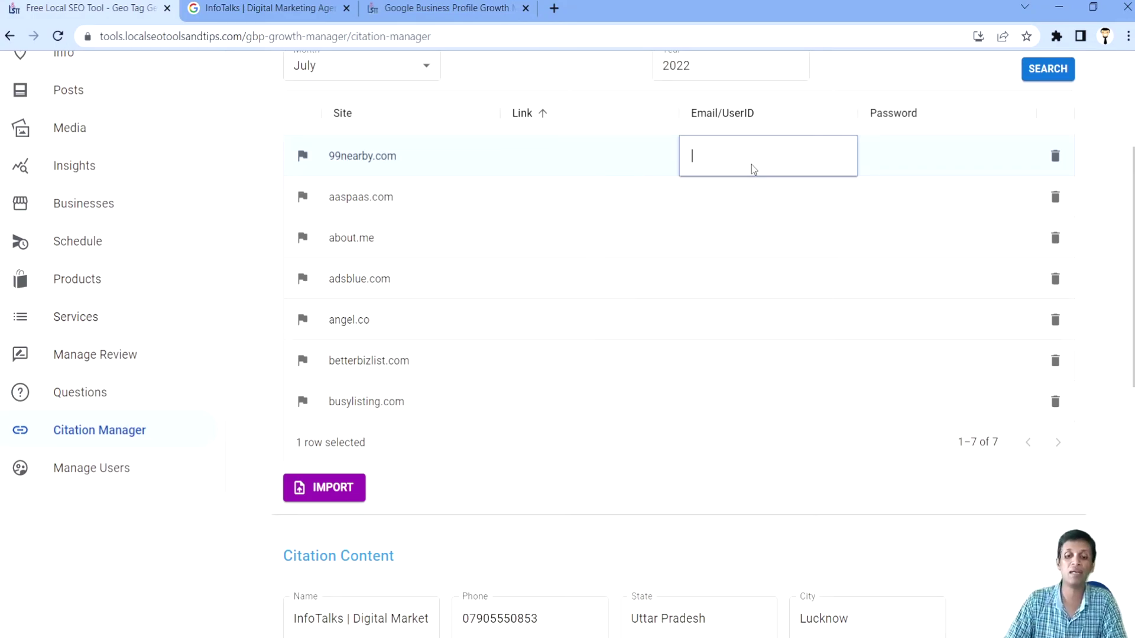
Step: Return to the top and expand the Business classifieds list of directory sites
scroll(750, 169, "up", 1)
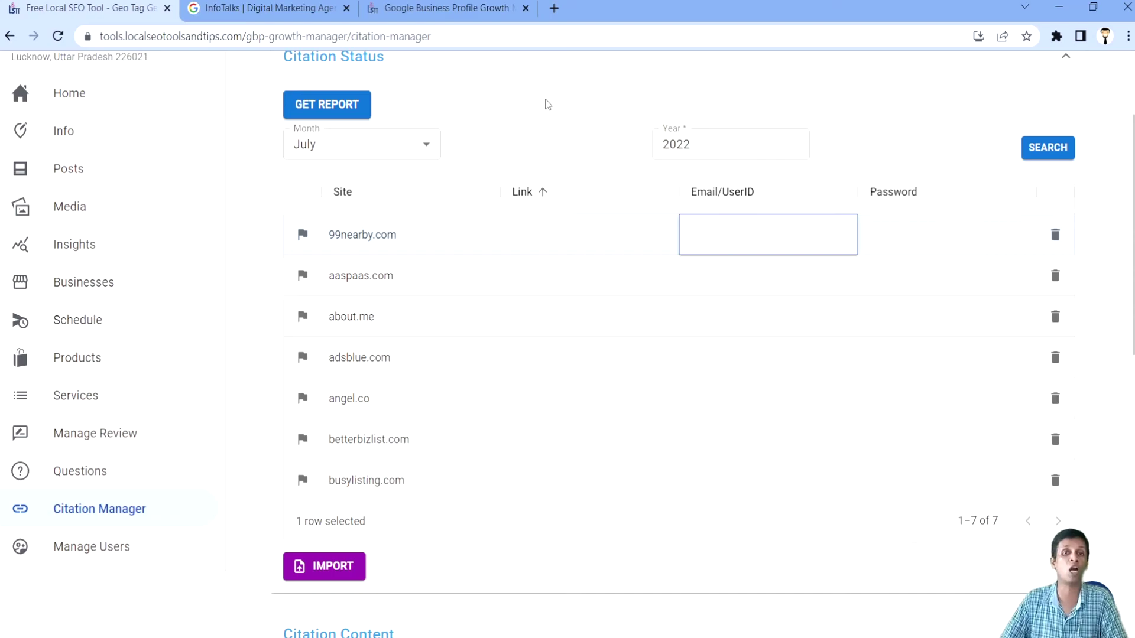
scroll(548, 105, "up", 3)
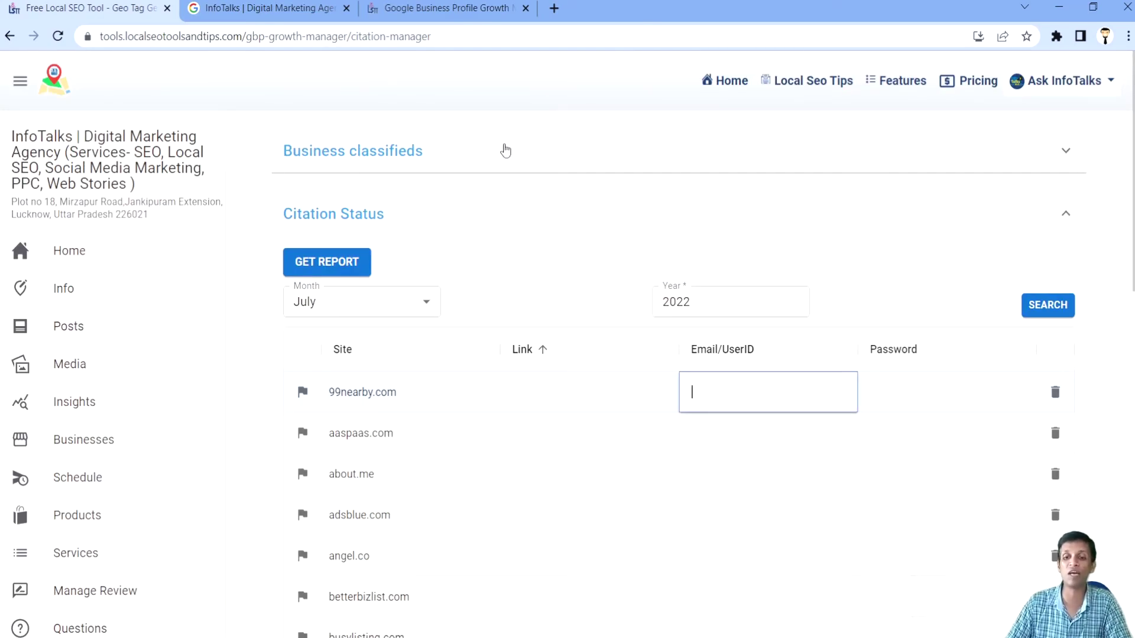
left_click(504, 156)
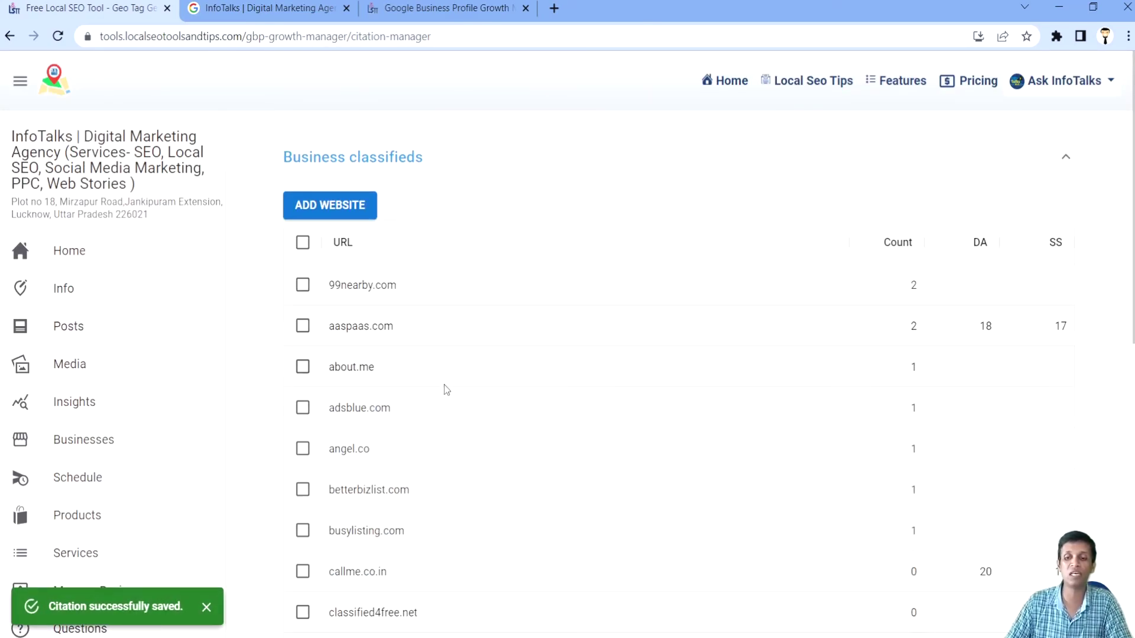